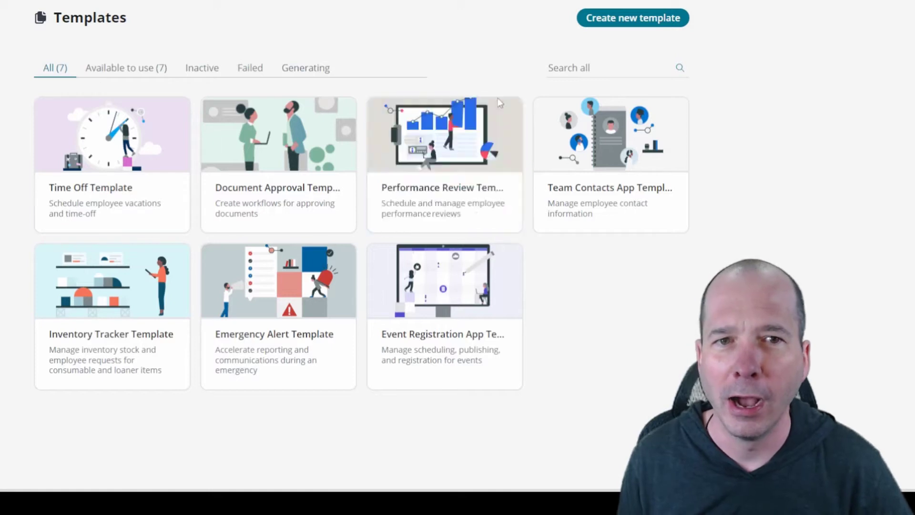
pyautogui.moveTo(454, 138)
pyautogui.moveTo(784, 147)
pyautogui.mouseDown()
pyautogui.moveTo(670, 34)
pyautogui.moveTo(670, 44)
pyautogui.moveTo(693, 45)
pyautogui.mouseUp()
pyautogui.press('Escape')
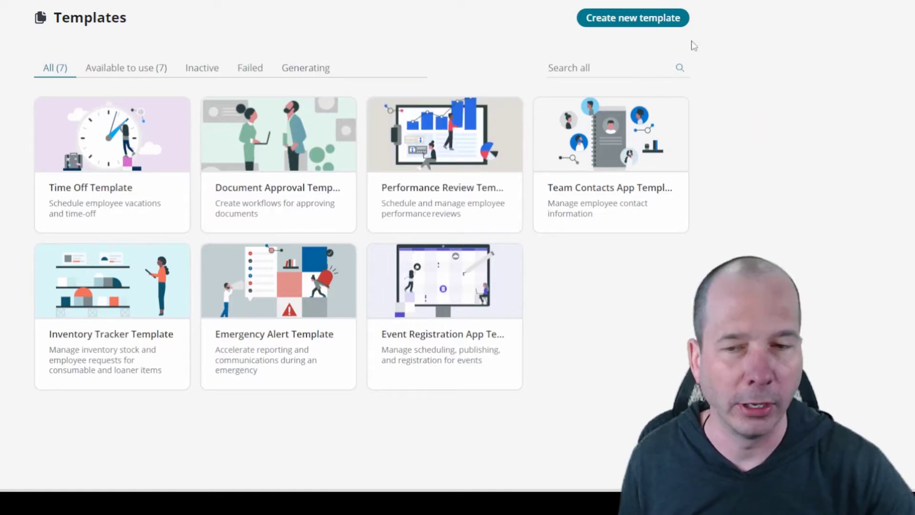
# Open the details of the Time Off Template and look through its preview images
pyautogui.moveTo(75, 176)
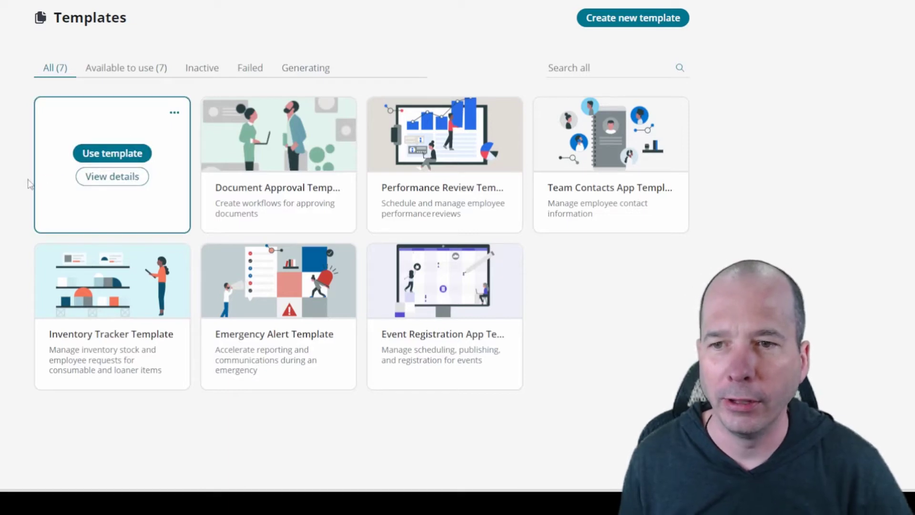
pyautogui.click(112, 177)
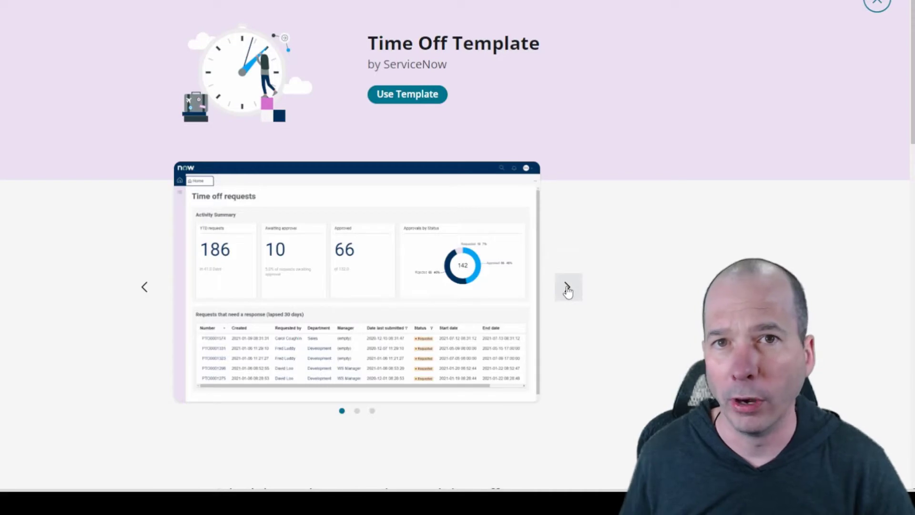
pyautogui.click(568, 289)
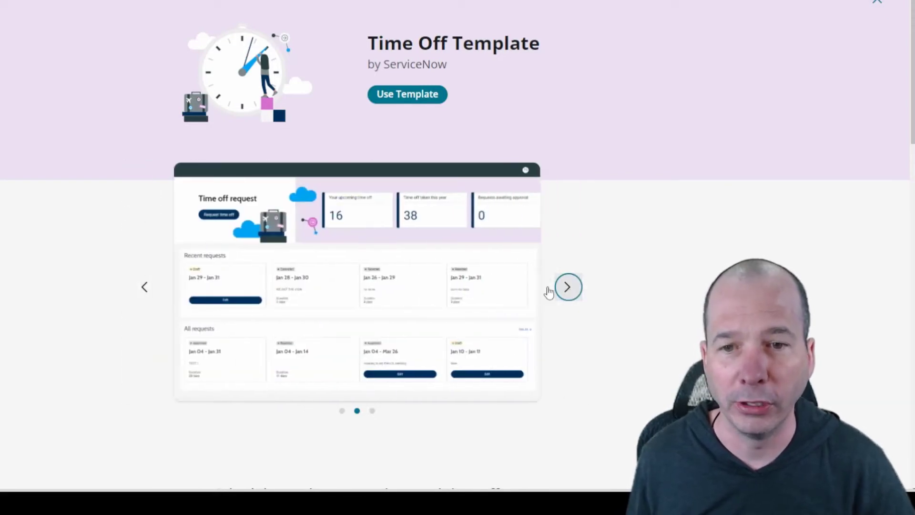
pyautogui.click(144, 286)
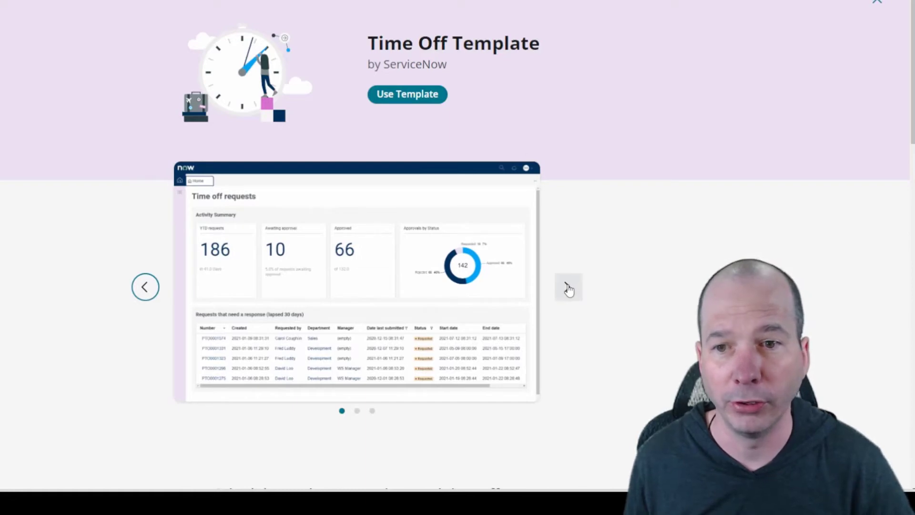
pyautogui.click(568, 288)
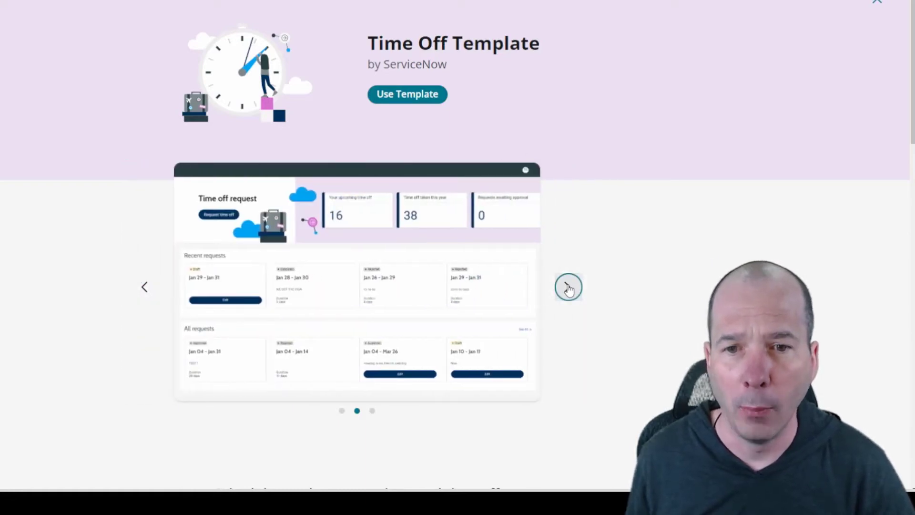
pyautogui.click(568, 289)
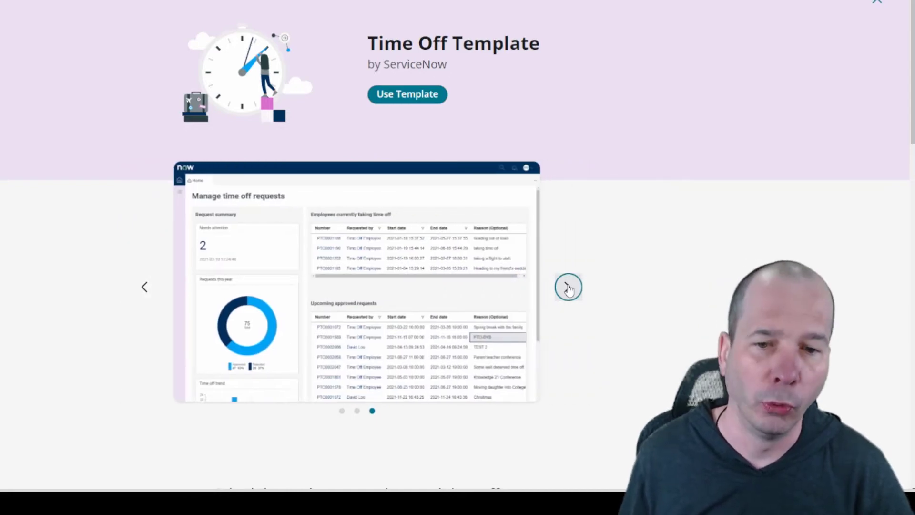
# Review the template's description and uses, and expand the full list of what the app contains
pyautogui.scroll(-10, 296, 230)
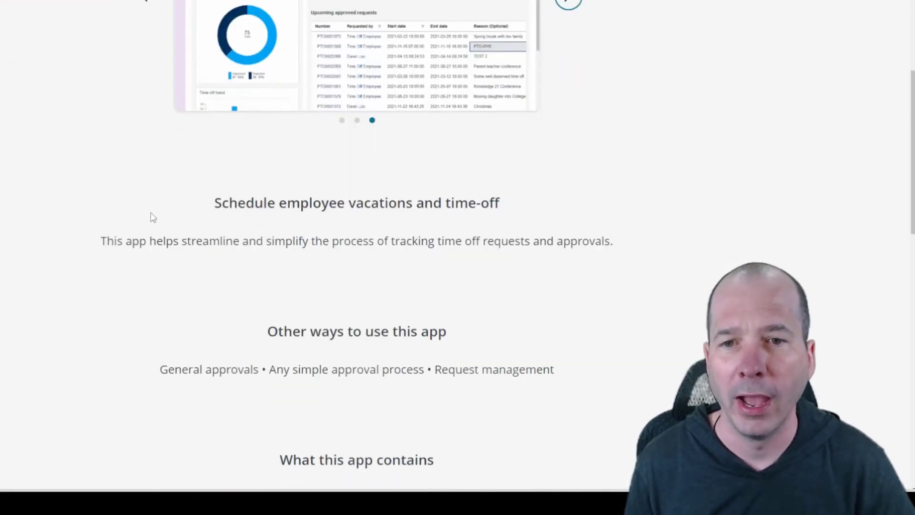
pyautogui.scroll(-4, 358, 152)
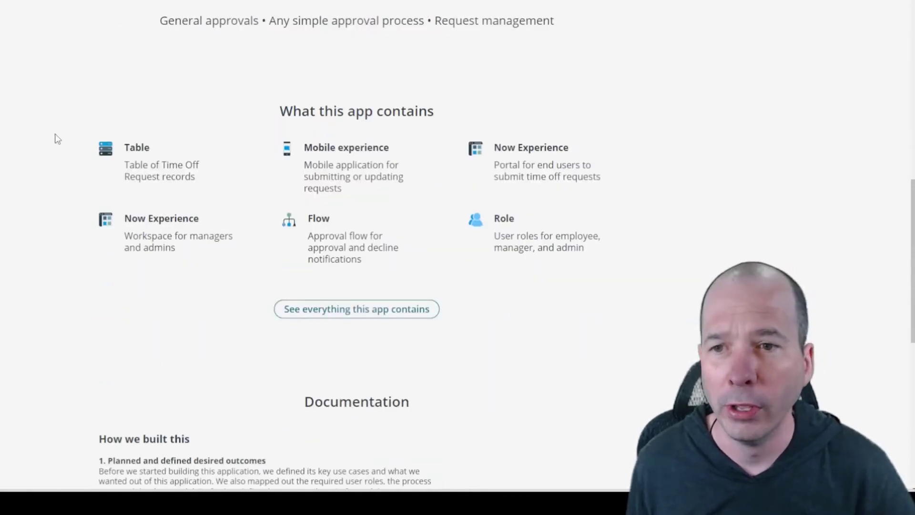
pyautogui.moveTo(37, 111)
pyautogui.mouseDown()
pyautogui.moveTo(281, 227)
pyautogui.moveTo(614, 290)
pyautogui.moveTo(654, 278)
pyautogui.mouseUp()
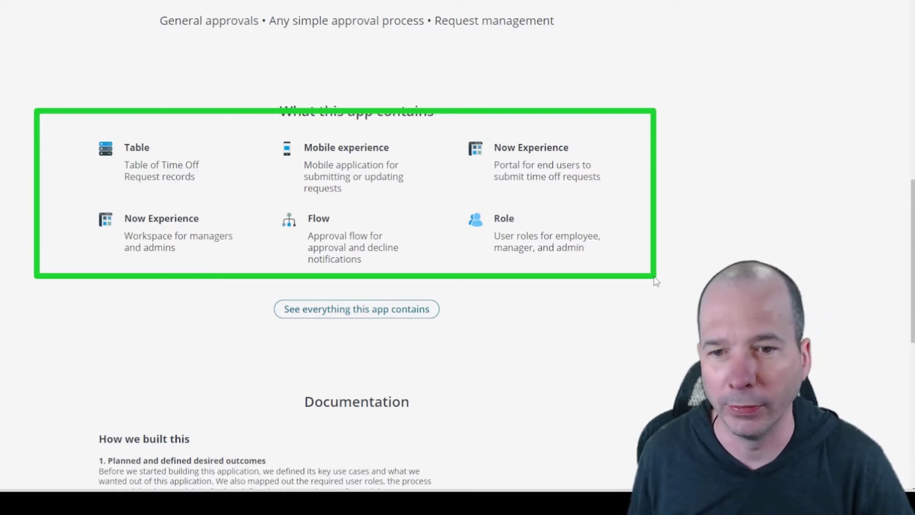
pyautogui.press('Escape')
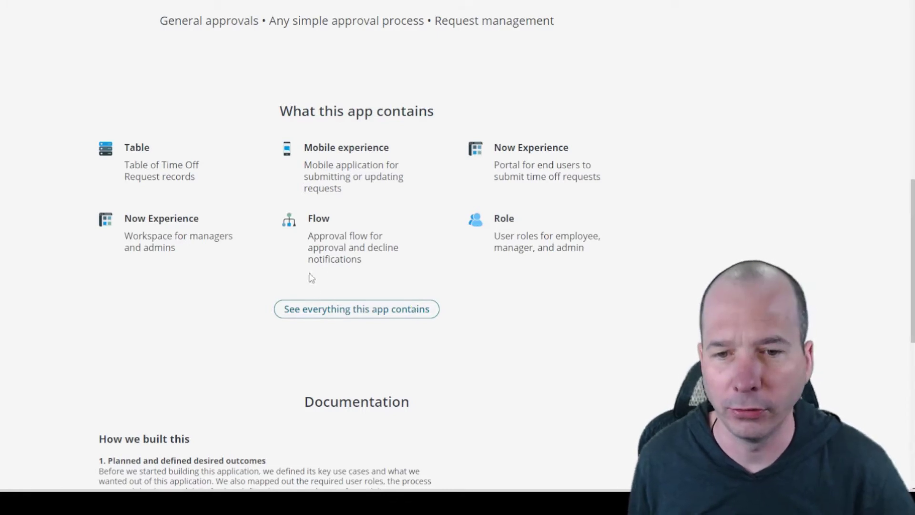
pyautogui.click(332, 314)
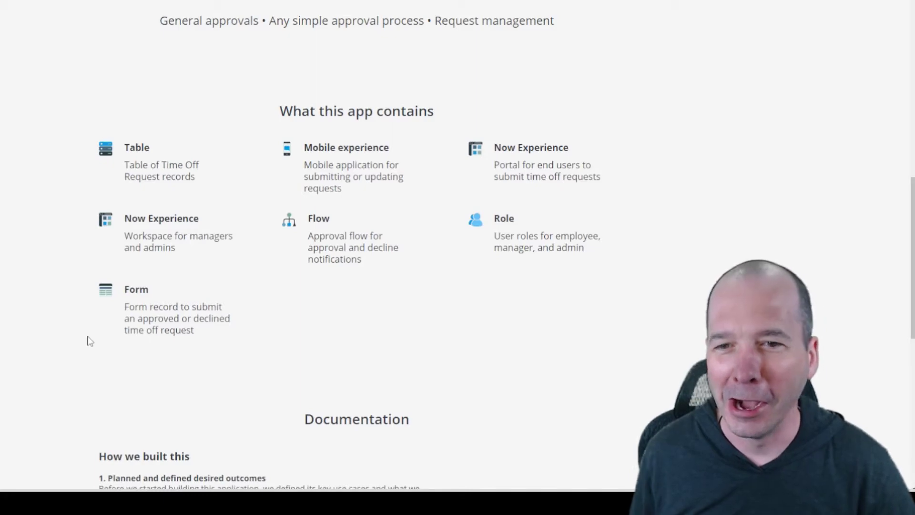
# Read the template's documentation on how the app was built
pyautogui.scroll(-6, 86, 341)
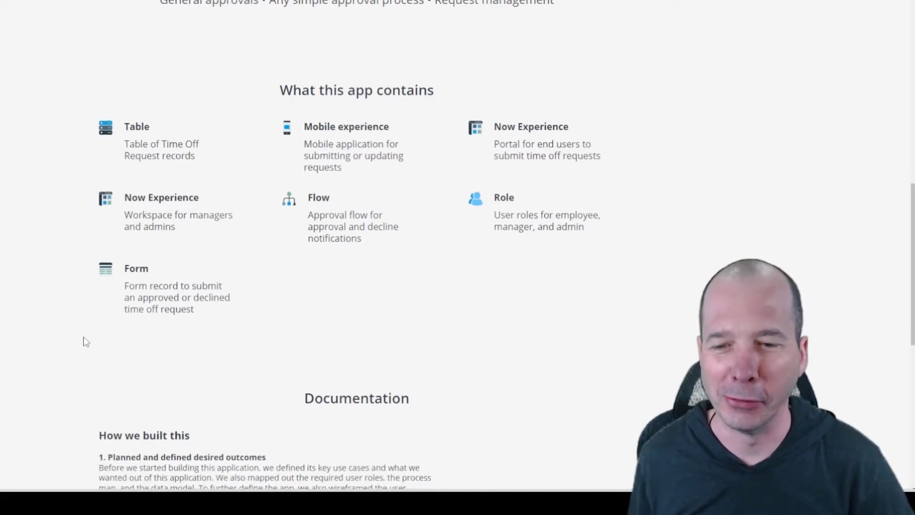
pyautogui.scroll(-1, 38, 311)
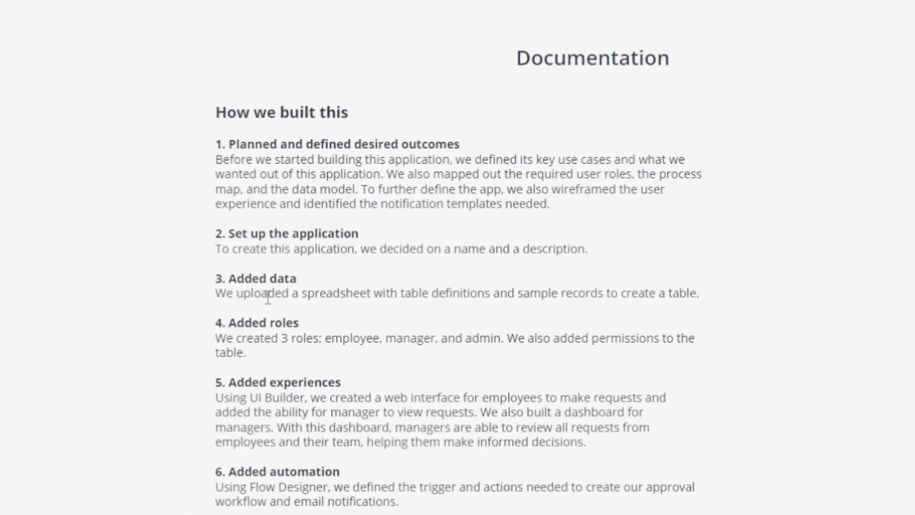
pyautogui.scroll(-3, 297, 380)
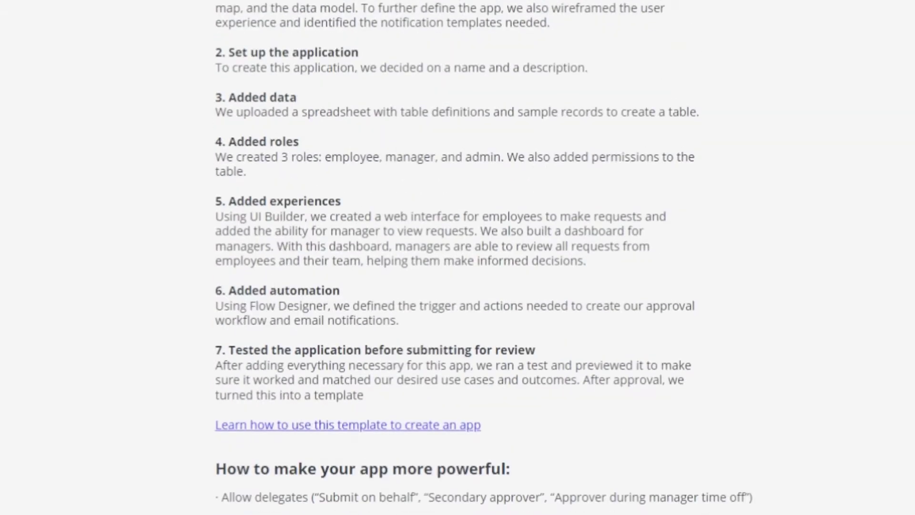
pyautogui.scroll(5, 408, 510)
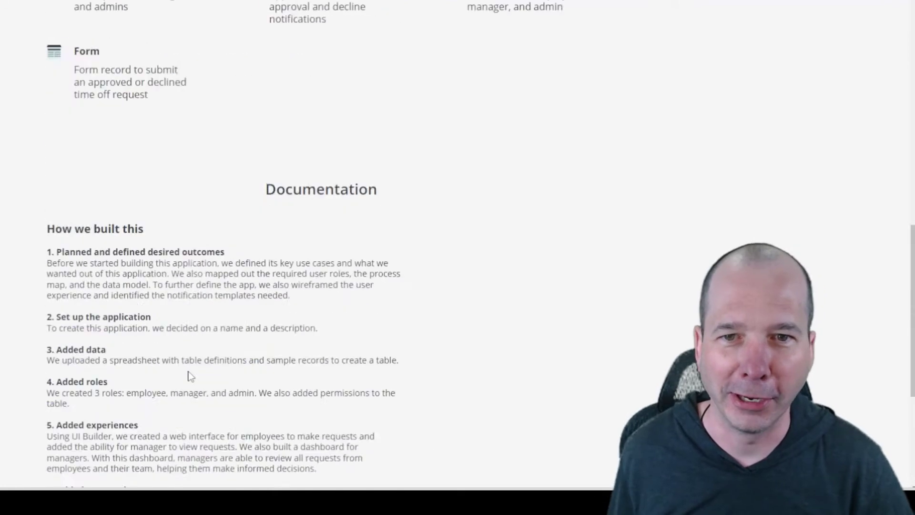
# Create an app from the Time Off Template with "Demo for YouTube" as both name and description, and open its app home
pyautogui.scroll(15, 189, 377)
pyautogui.click(386, 68)
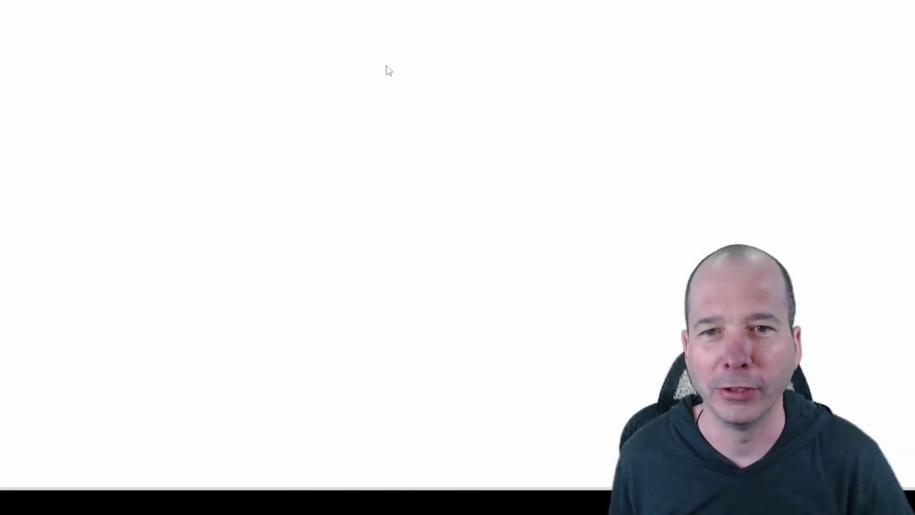
pyautogui.click(218, 198)
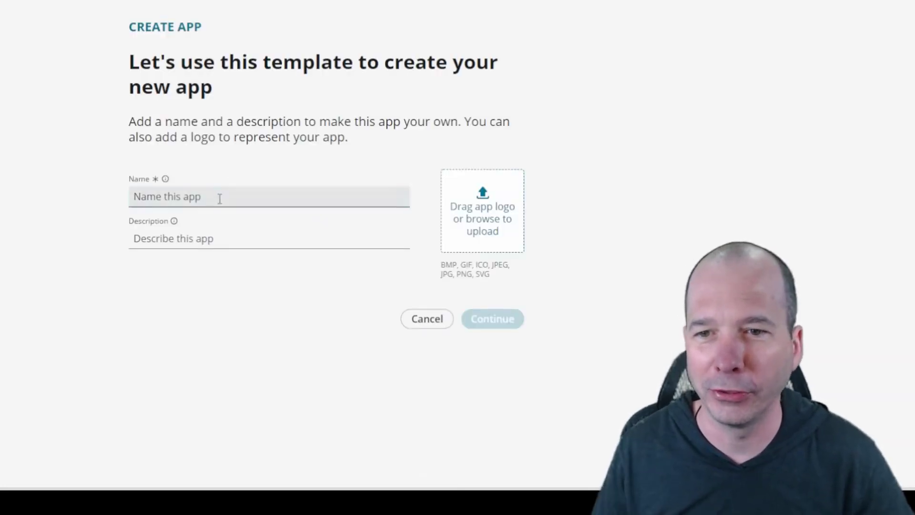
pyautogui.write('Demo for ')
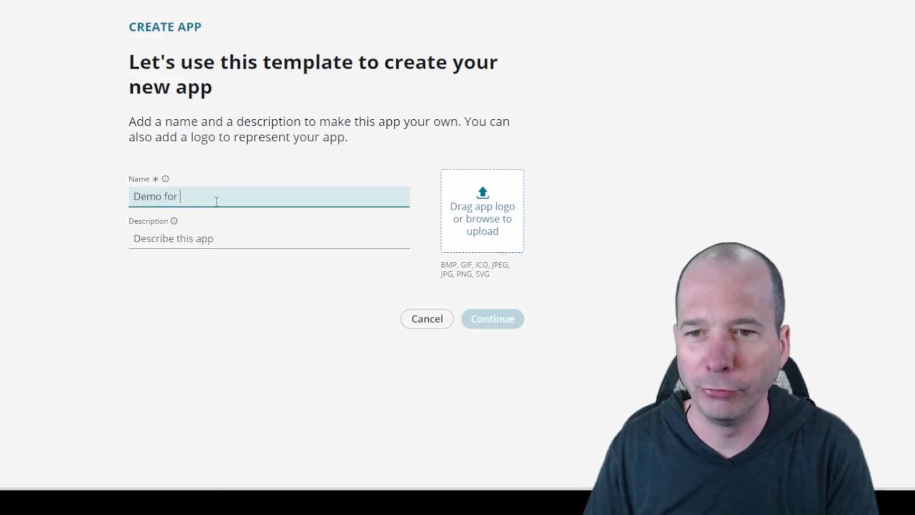
pyautogui.write('YouTube')
pyautogui.hotkey('ctrl', 'a')
pyautogui.hotkey('ctrl', 'c')
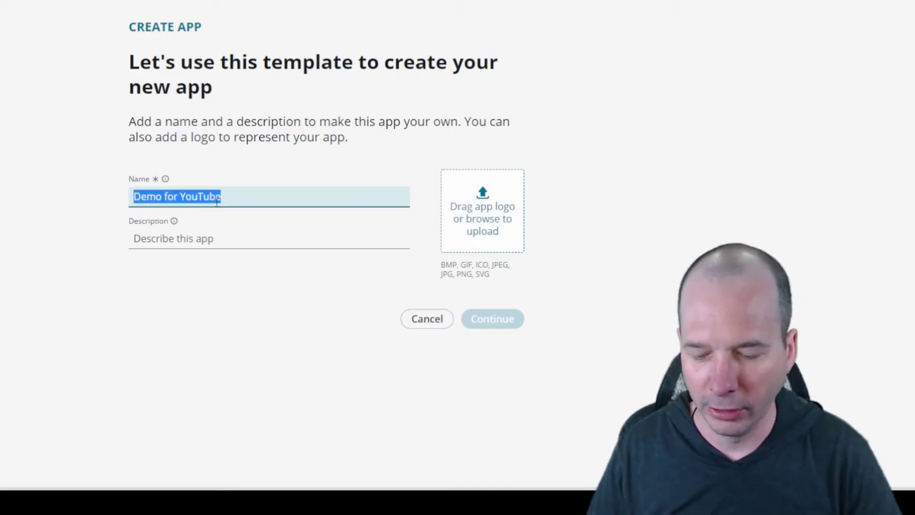
pyautogui.click(187, 244)
pyautogui.hotkey('ctrl', 'v')
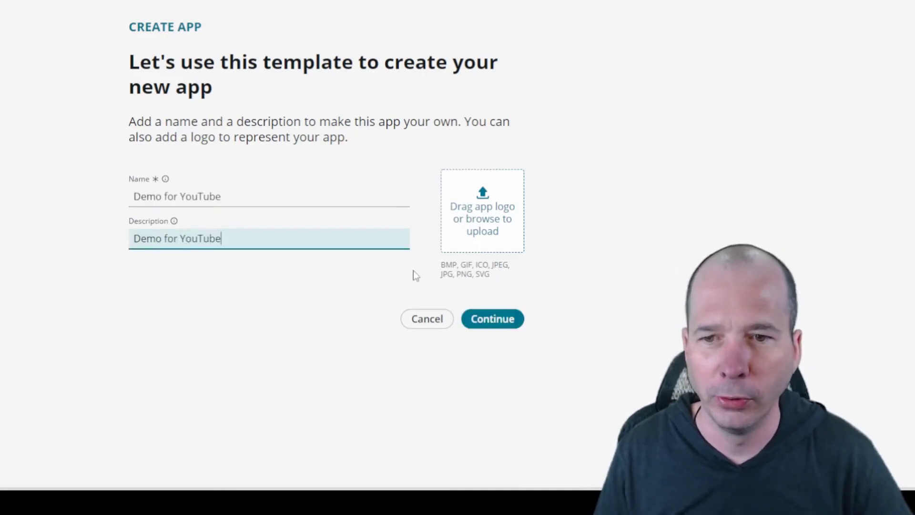
pyautogui.click(500, 321)
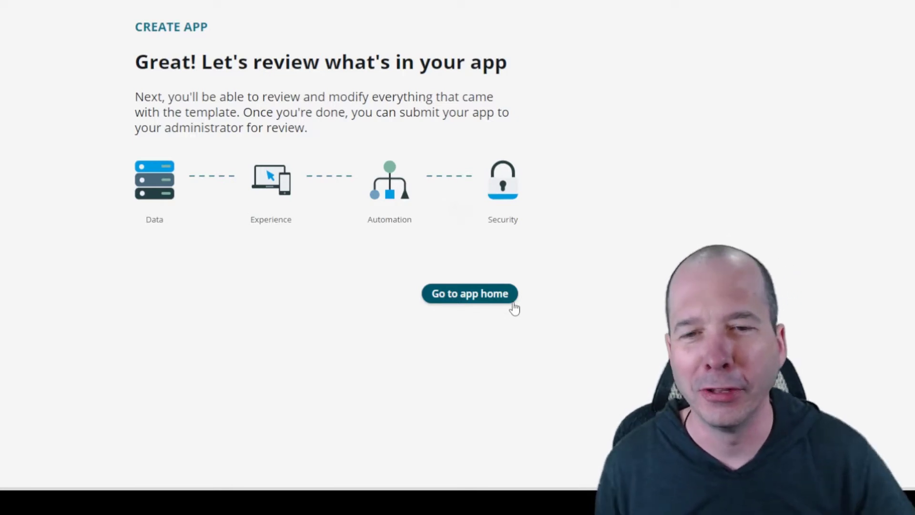
pyautogui.click(483, 299)
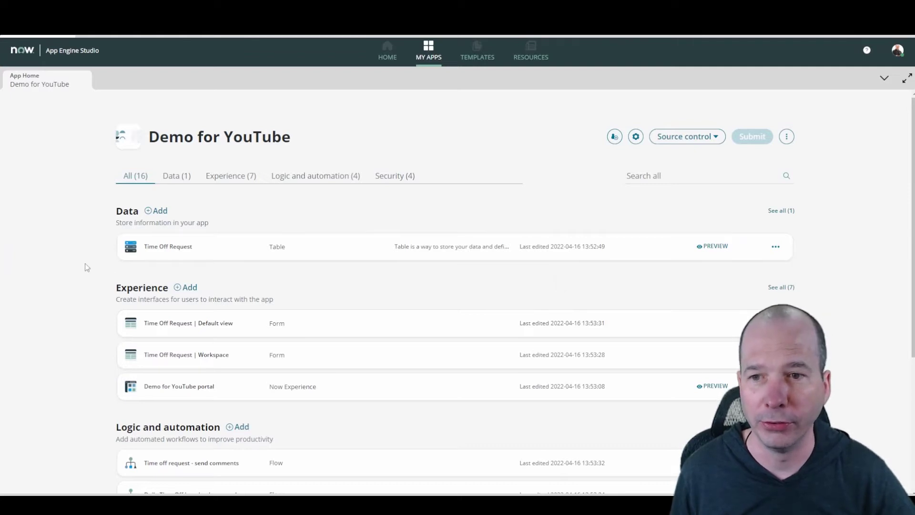
# Look over the new app's data, experience, logic and automation, and security sections on its home page
pyautogui.scroll(-1, 85, 264)
pyautogui.scroll(-1, 105, 280)
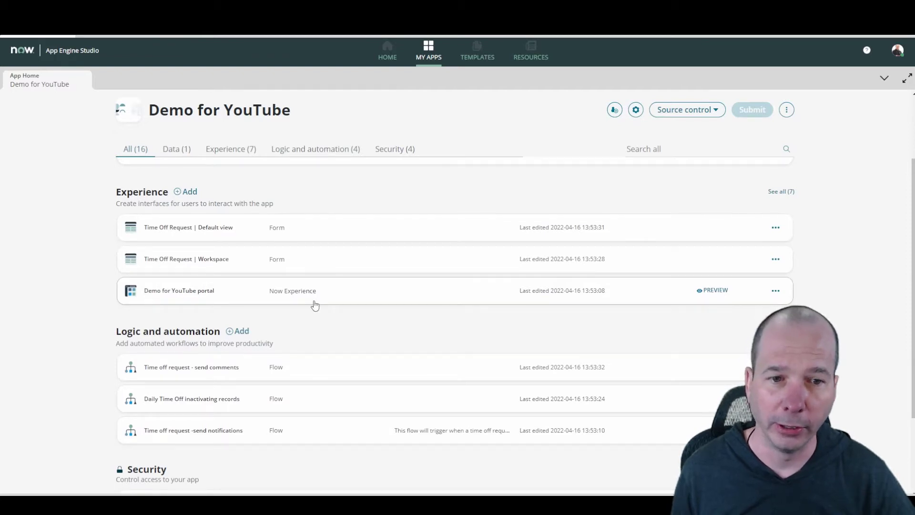
pyautogui.scroll(-2, 108, 286)
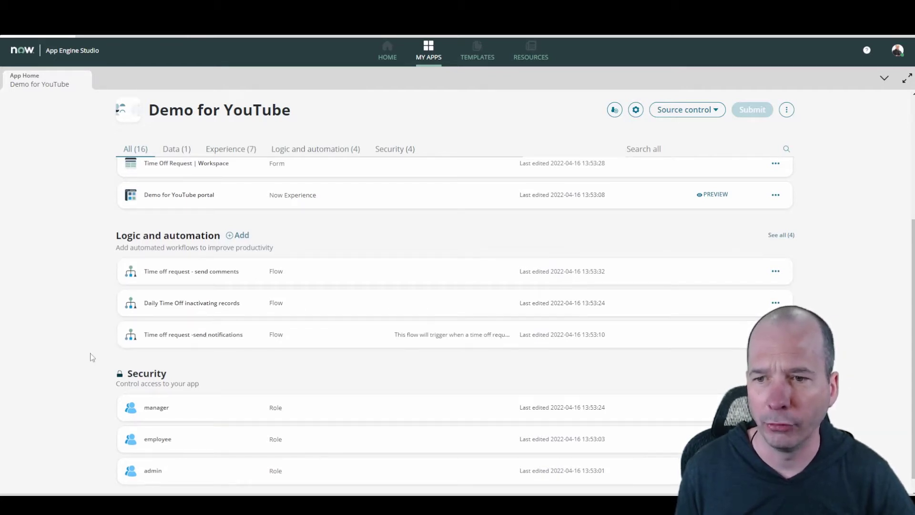
pyautogui.scroll(-1, 94, 358)
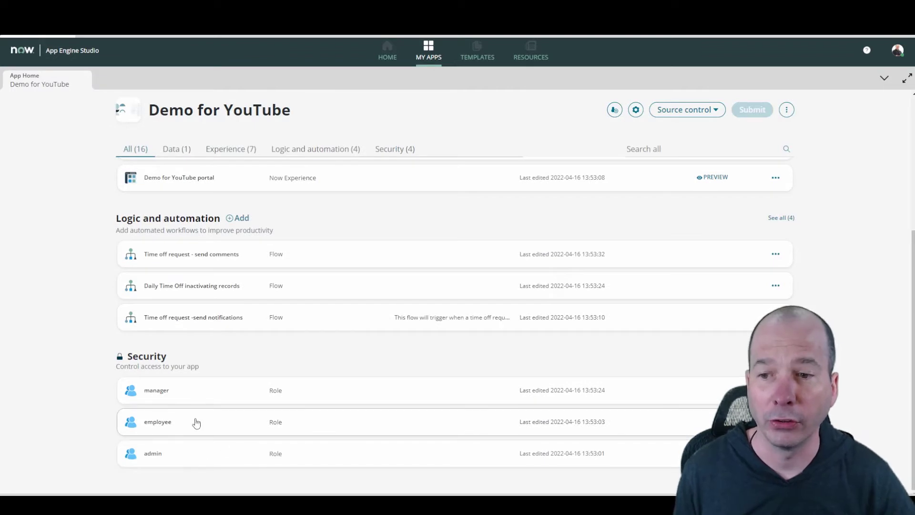
pyautogui.scroll(5, 172, 333)
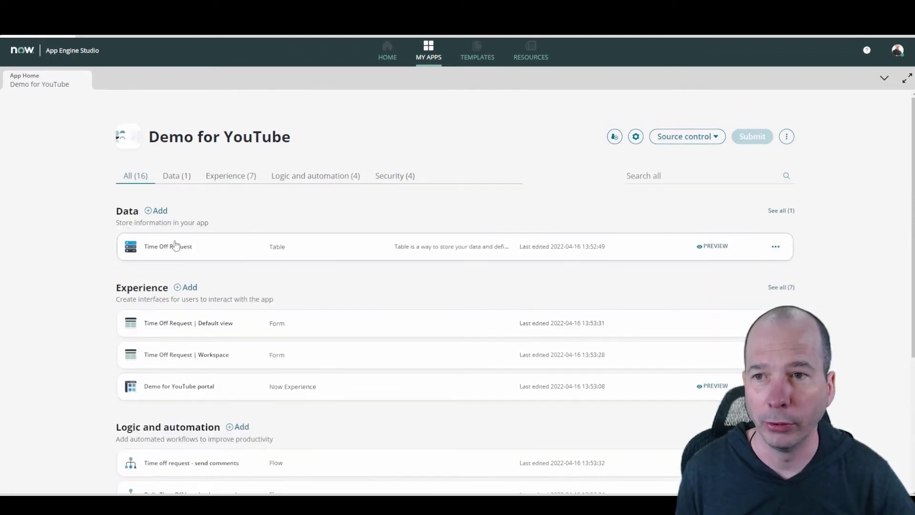
# View the app's components by category, from Data through Experience, Logic and automation and Security, and return to the full list
pyautogui.click(190, 183)
pyautogui.click(231, 177)
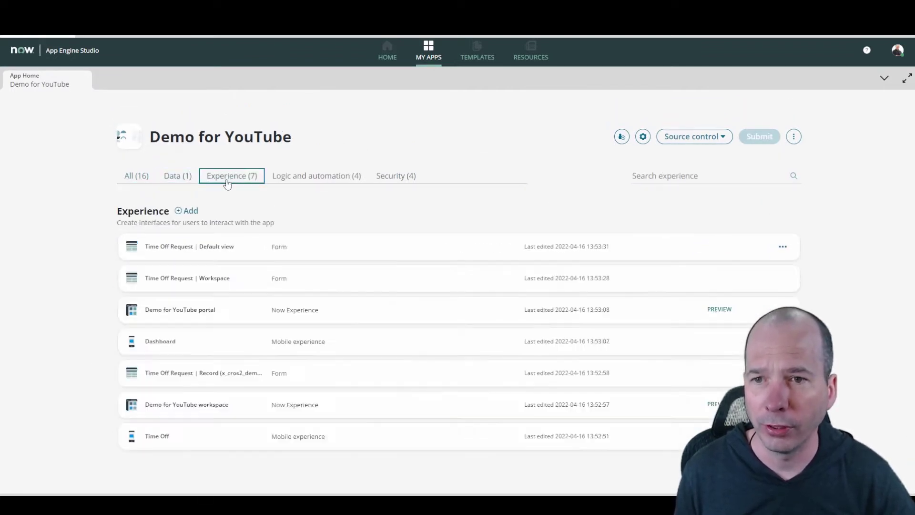
pyautogui.click(295, 181)
pyautogui.click(384, 177)
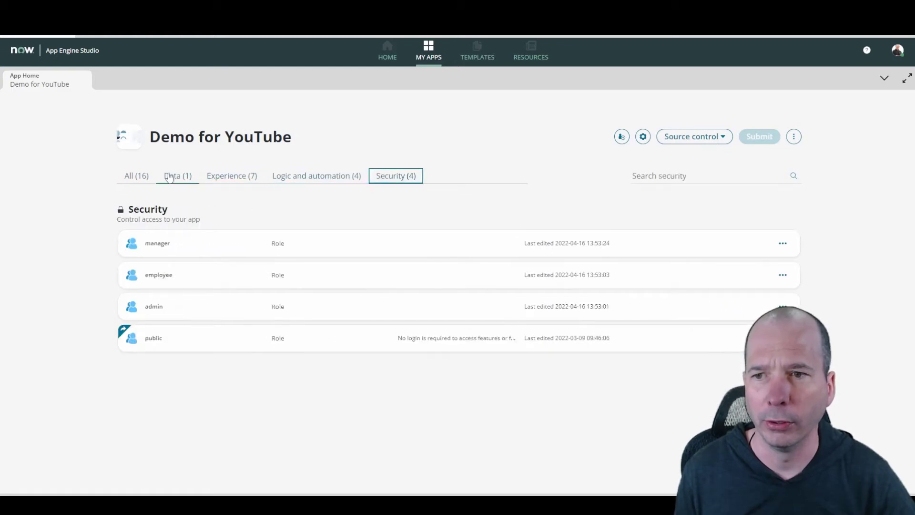
pyautogui.click(138, 176)
# Open the Time Off Request table, dismiss the Table builder welcome, and review all of its fields
pyautogui.click(168, 245)
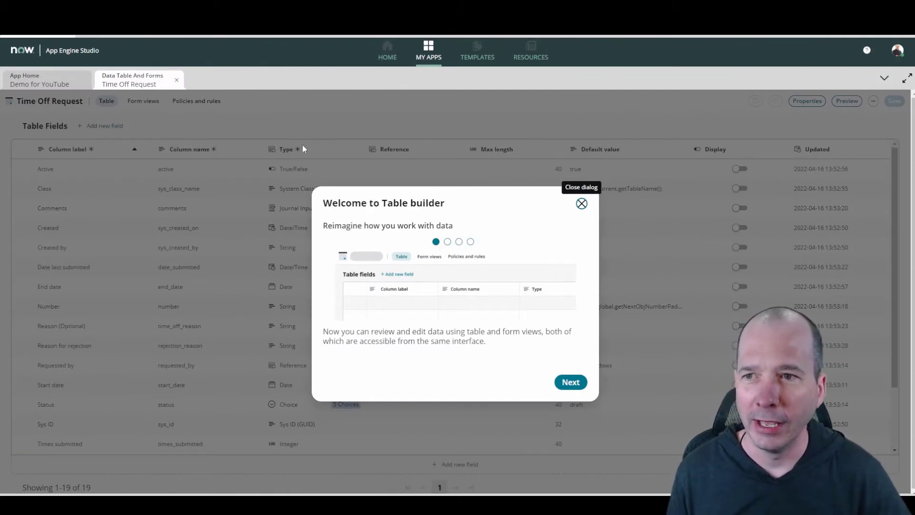
pyautogui.click(582, 204)
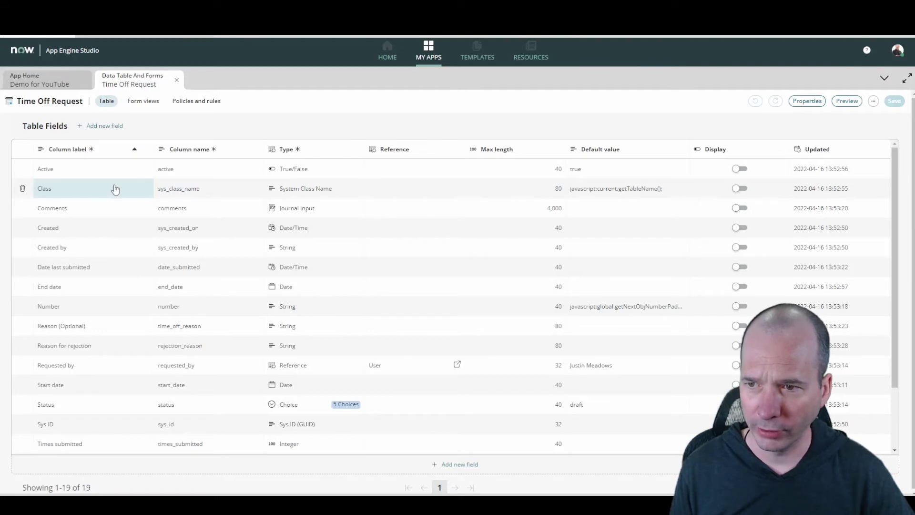
pyautogui.scroll(-3, 71, 205)
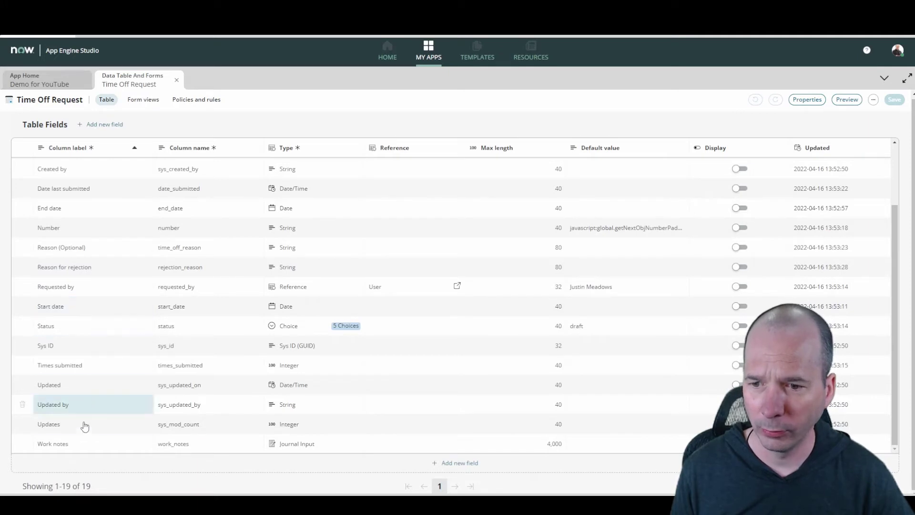
pyautogui.scroll(1, 77, 364)
pyautogui.scroll(2, 77, 365)
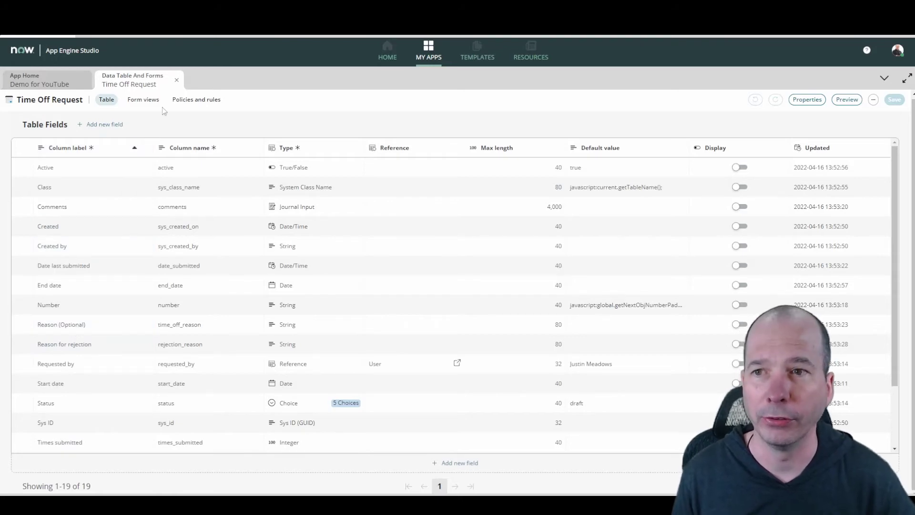
# Return to the Demo for YouTube app home and view its source control options
pyautogui.click(66, 83)
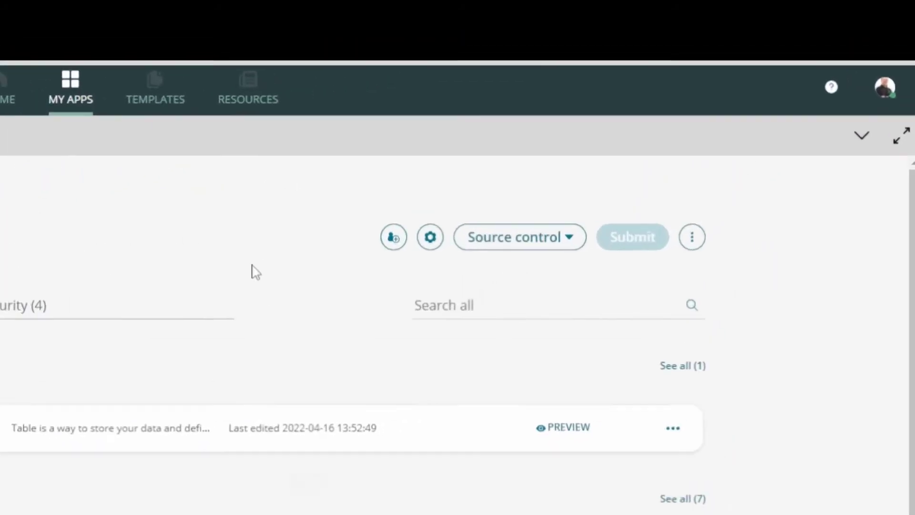
pyautogui.click(524, 246)
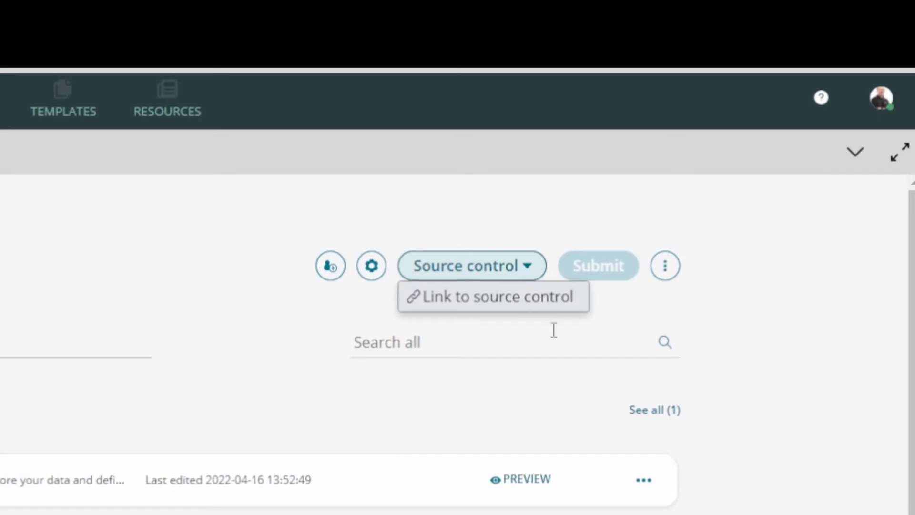
pyautogui.click(302, 378)
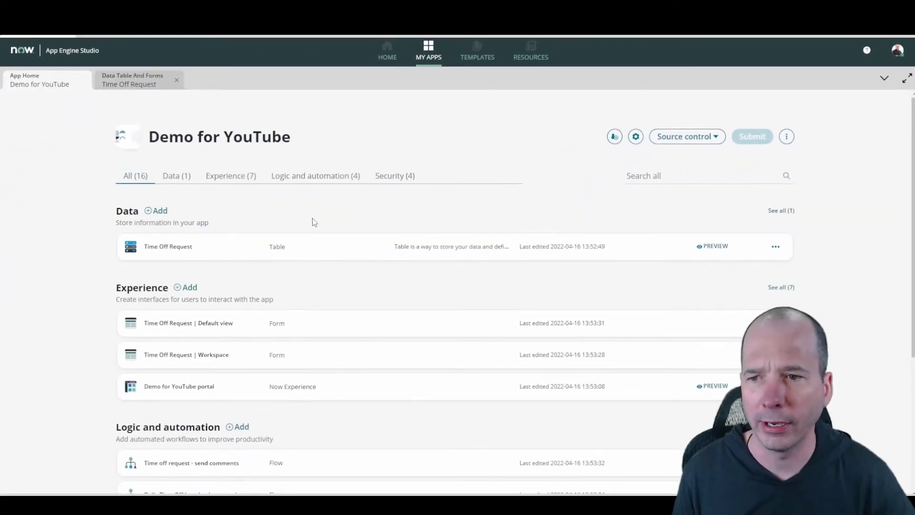
# Open the "Time off request - send comments" flow and review its trigger and actions
pyautogui.scroll(-2, 235, 281)
pyautogui.scroll(-2, 234, 281)
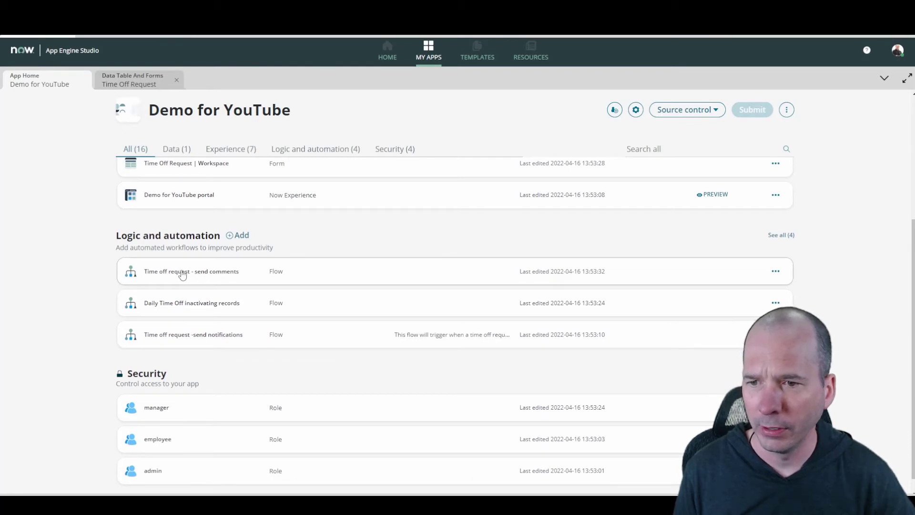
pyautogui.click(182, 273)
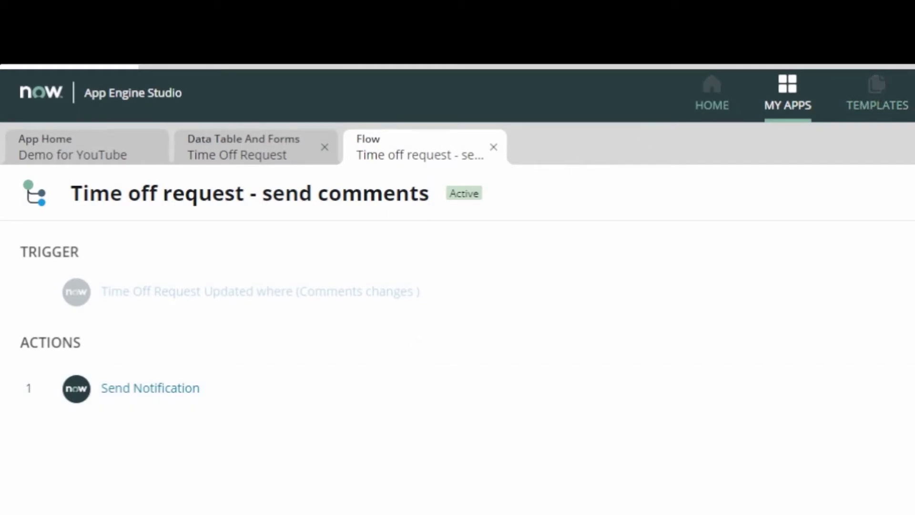
pyautogui.moveTo(890, 286)
pyautogui.mouseDown()
pyautogui.moveTo(882, 169)
pyautogui.moveTo(858, 181)
pyautogui.moveTo(913, 193)
pyautogui.mouseUp()
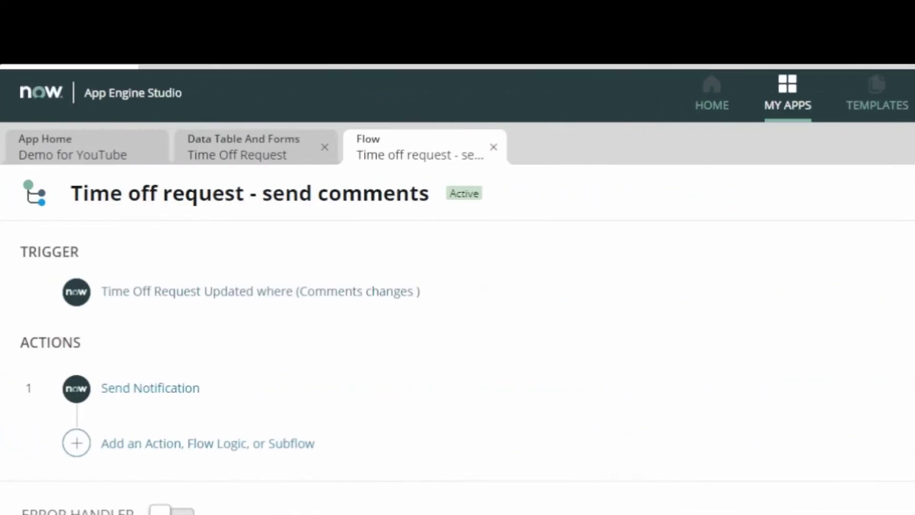
# Open the Templates page and find the option for creating a new template
pyautogui.click(878, 98)
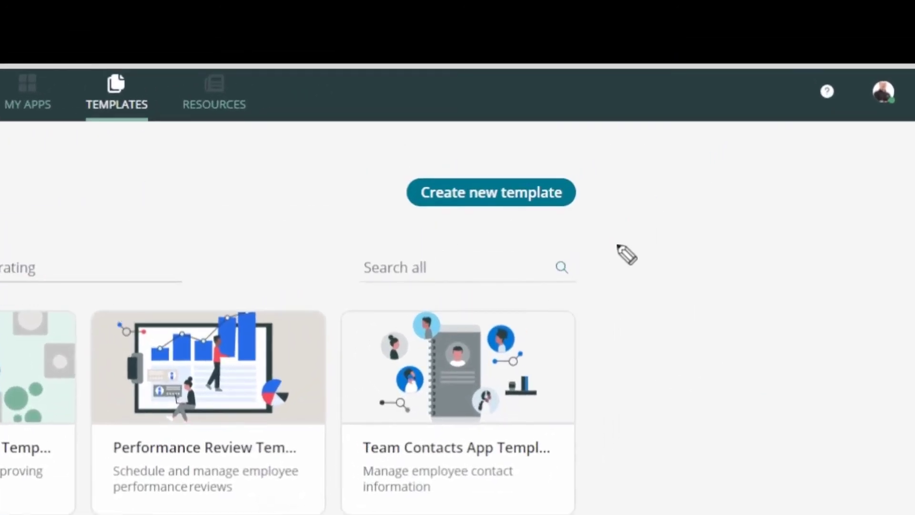
pyautogui.moveTo(617, 245)
pyautogui.mouseDown()
pyautogui.moveTo(460, 127)
pyautogui.moveTo(476, 301)
pyautogui.moveTo(613, 237)
pyautogui.mouseUp()
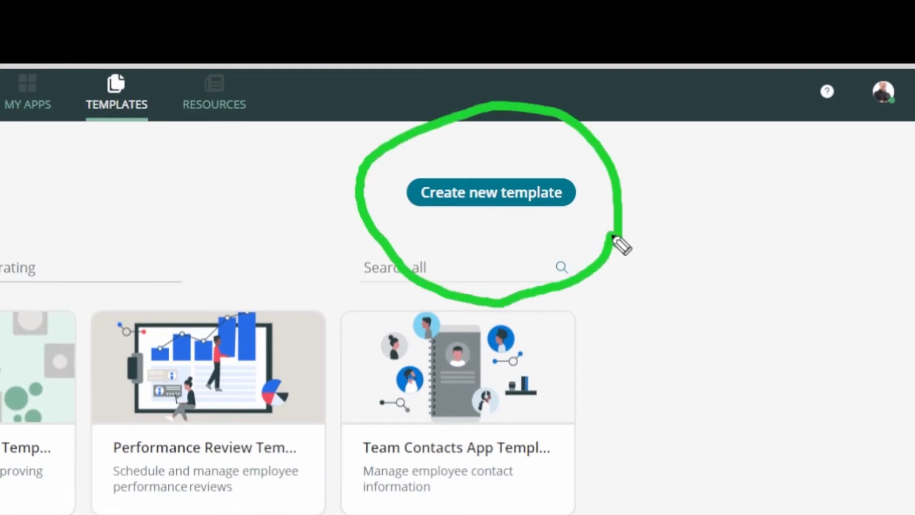
pyautogui.press('Escape')
pyautogui.click(563, 195)
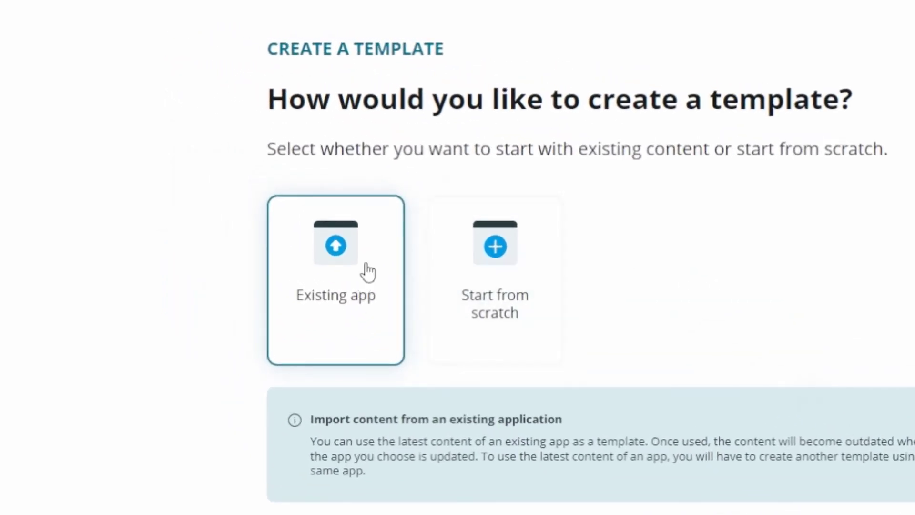
pyautogui.click(825, 441)
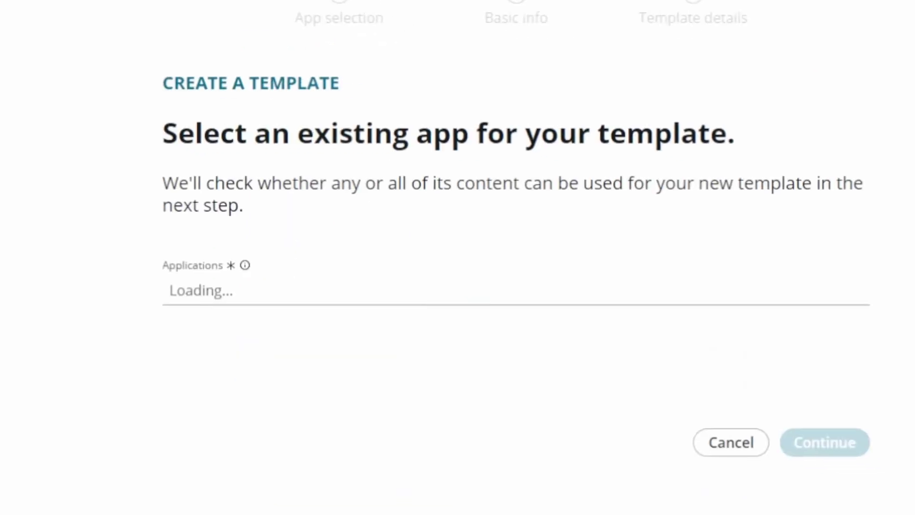
pyautogui.click(509, 264)
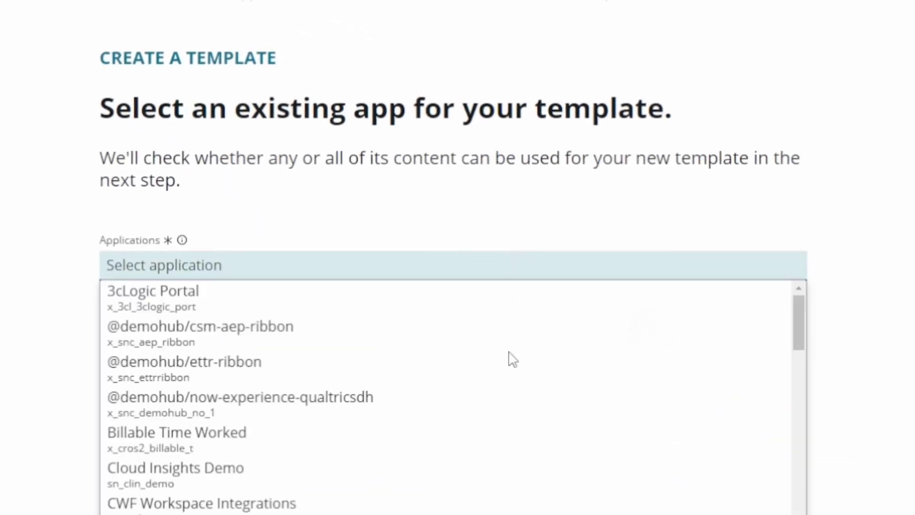
pyautogui.scroll(-9, 508, 353)
pyautogui.scroll(10, 511, 361)
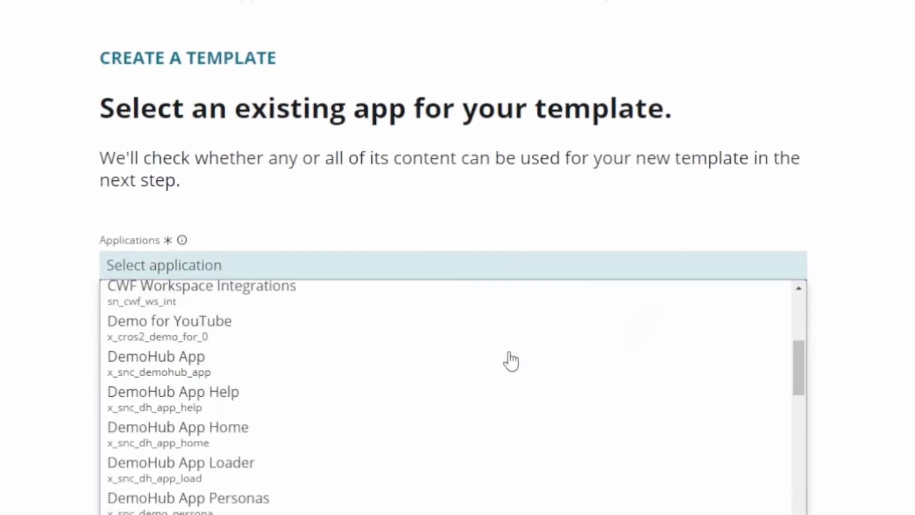
pyautogui.scroll(-5, 310, 353)
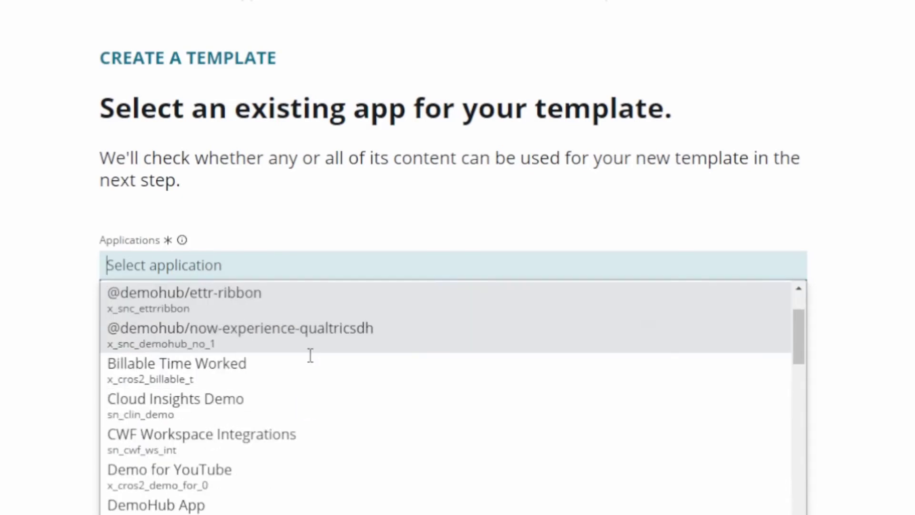
pyautogui.scroll(5, 262, 360)
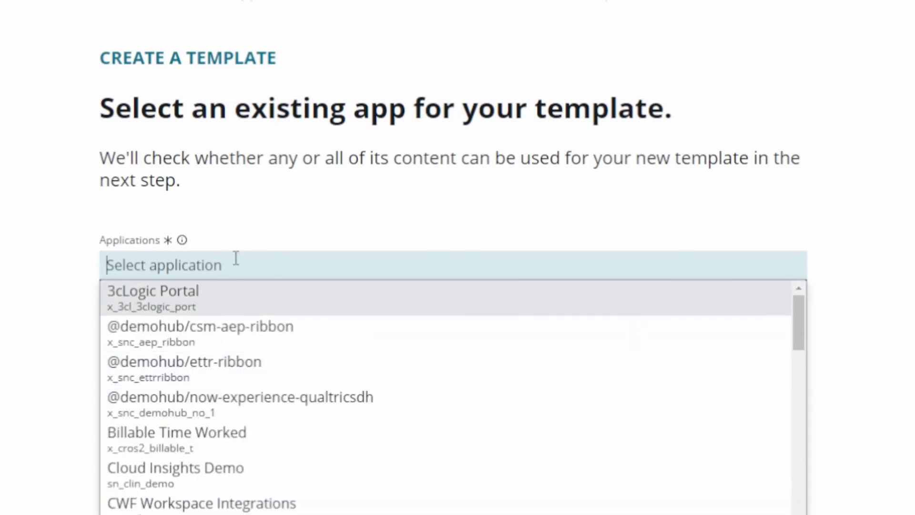
pyautogui.click(236, 259)
pyautogui.write('*time')
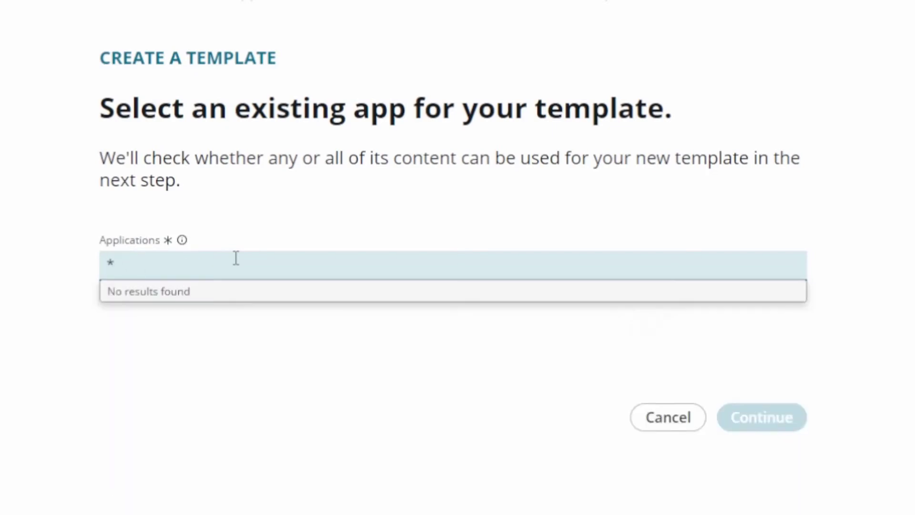
pyautogui.press('BackSpace')
pyautogui.click(41, 275)
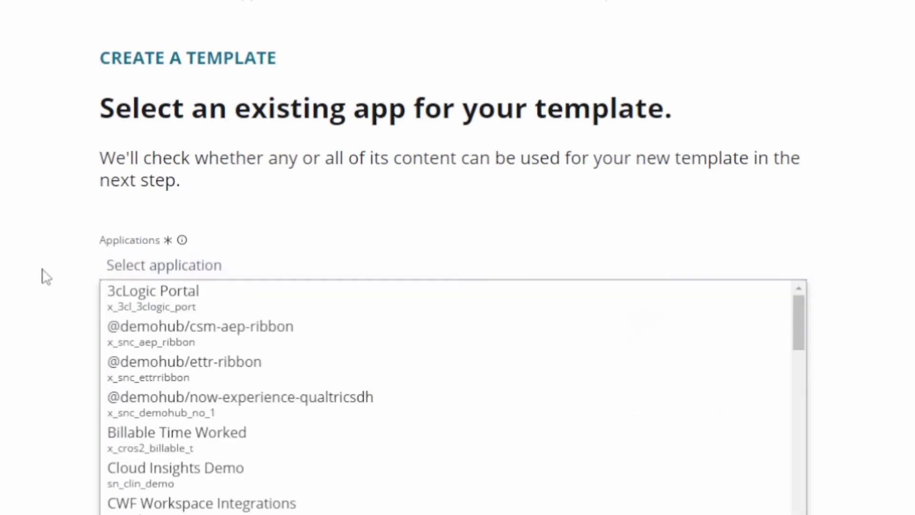
pyautogui.click(641, 418)
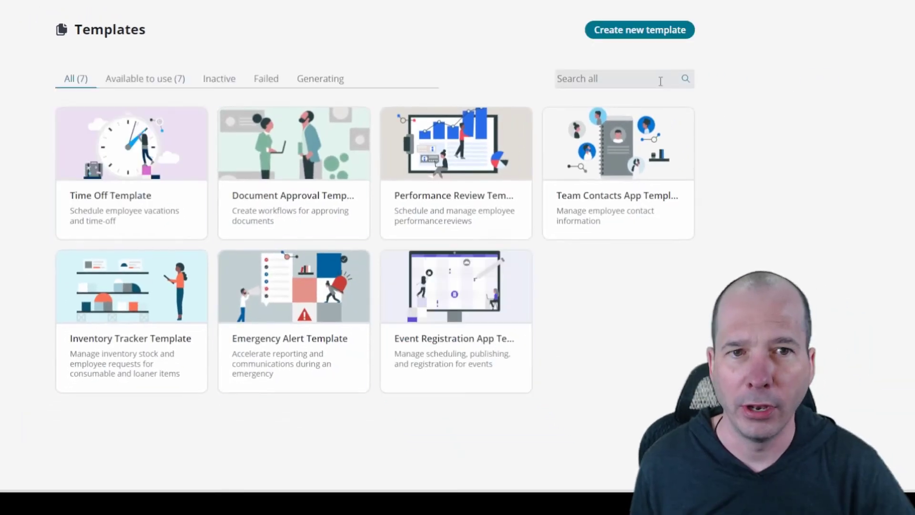
# Create a new template from scratch with "Demo for YouTube" as both name and description, and open its dashboard
pyautogui.click(676, 33)
pyautogui.click(306, 155)
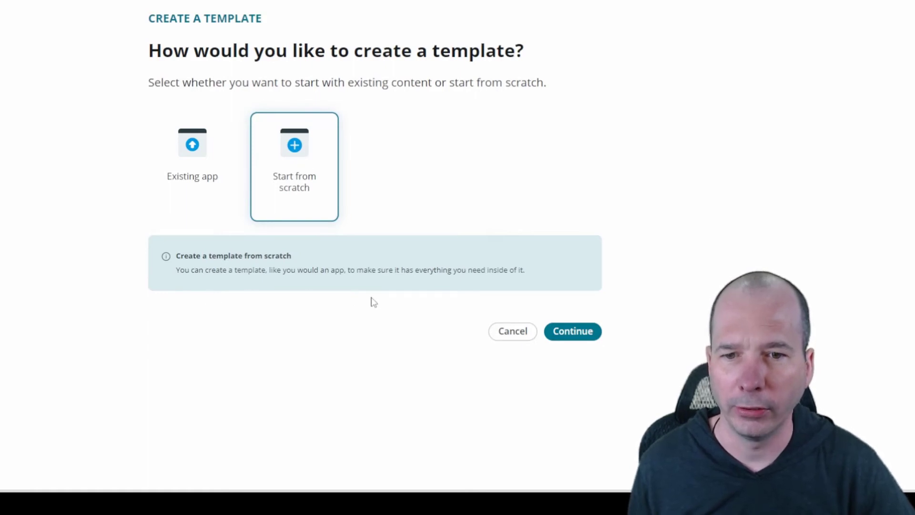
pyautogui.click(569, 332)
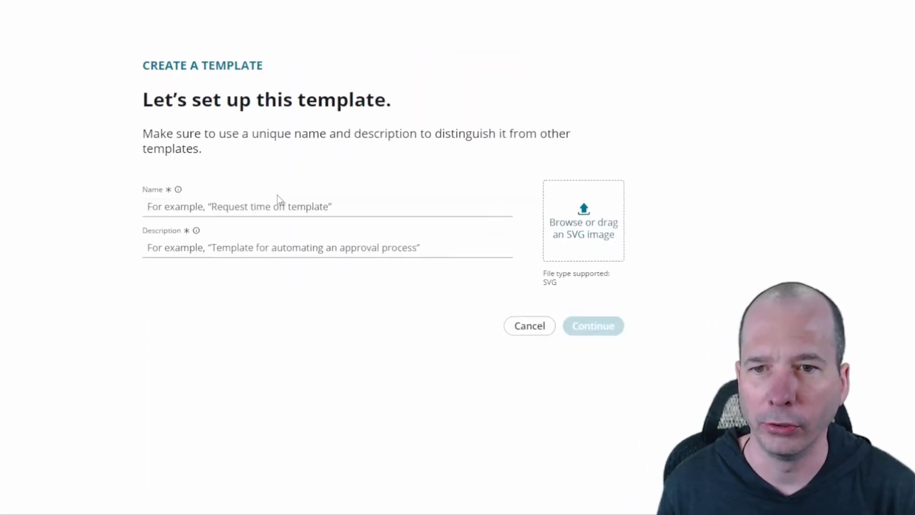
pyautogui.click(276, 200)
pyautogui.write('Demo for YouTube')
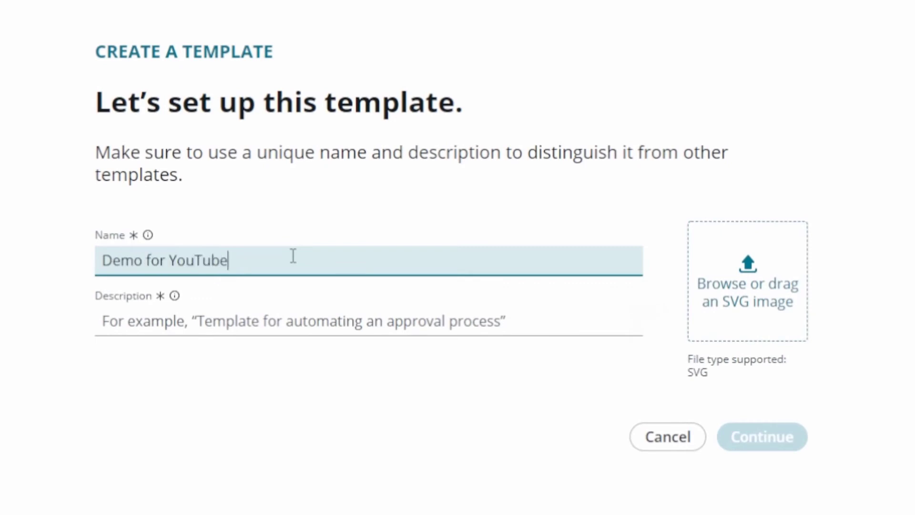
pyautogui.hotkey('ctrl', 'a')
pyautogui.hotkey('ctrl', 'c')
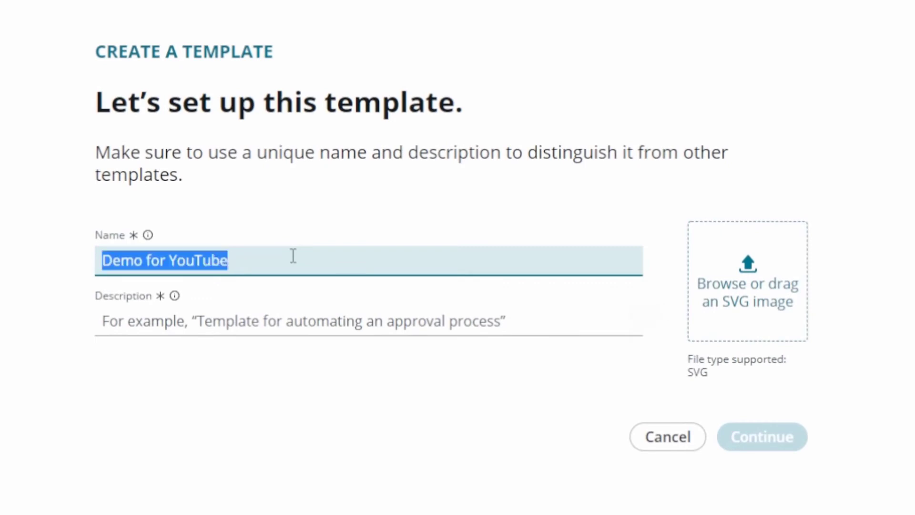
pyautogui.click(429, 321)
pyautogui.hotkey('ctrl', 'v')
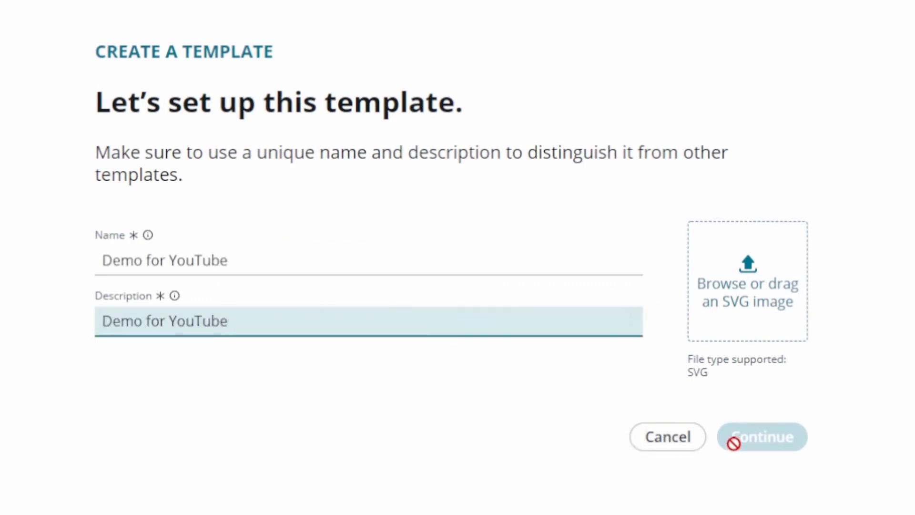
pyautogui.click(722, 443)
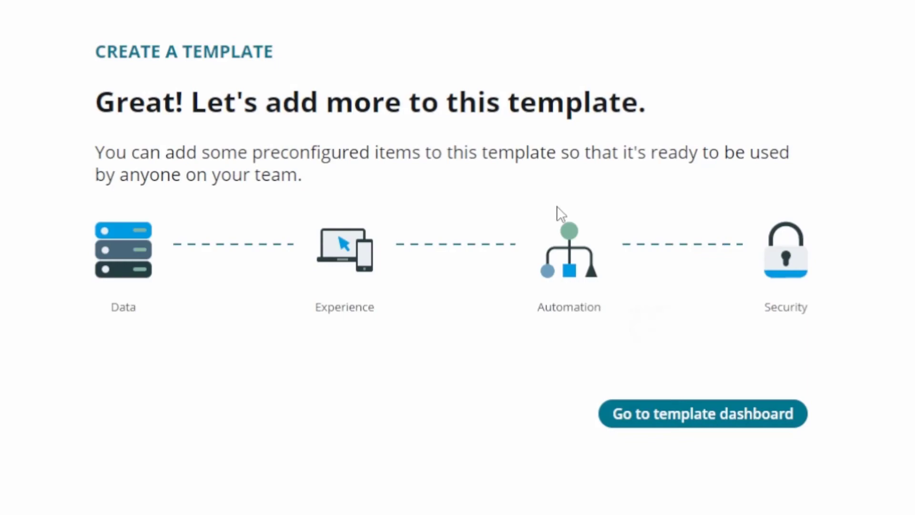
pyautogui.click(674, 412)
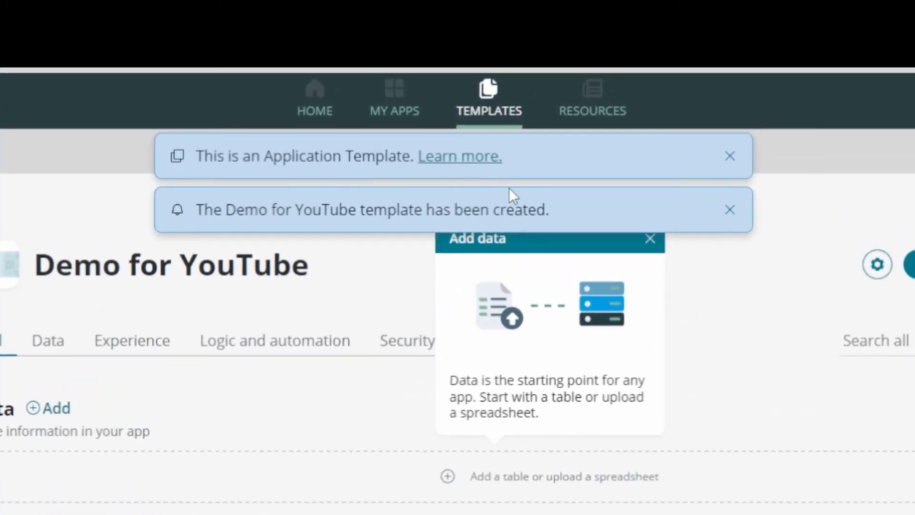
# Dismiss the template notifications and the Add data tip, and look over the template's sections from Data to Security
pyautogui.click(730, 209)
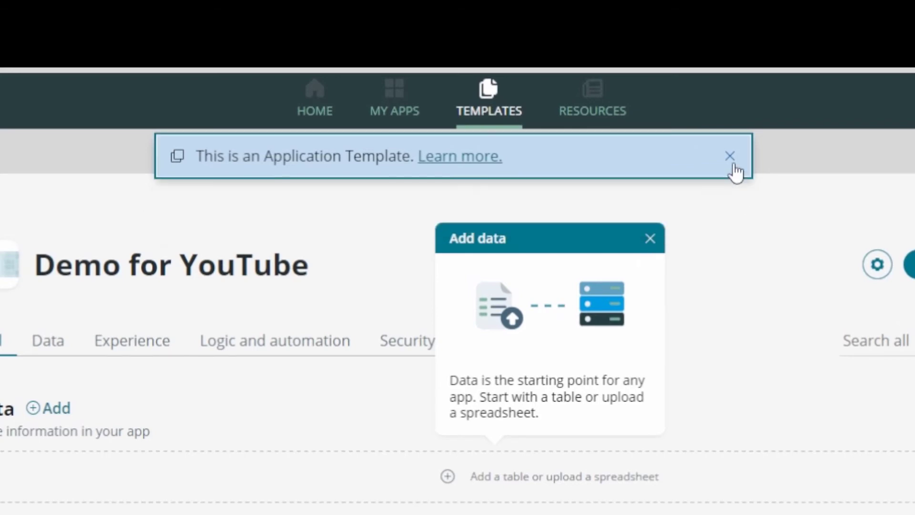
pyautogui.click(730, 156)
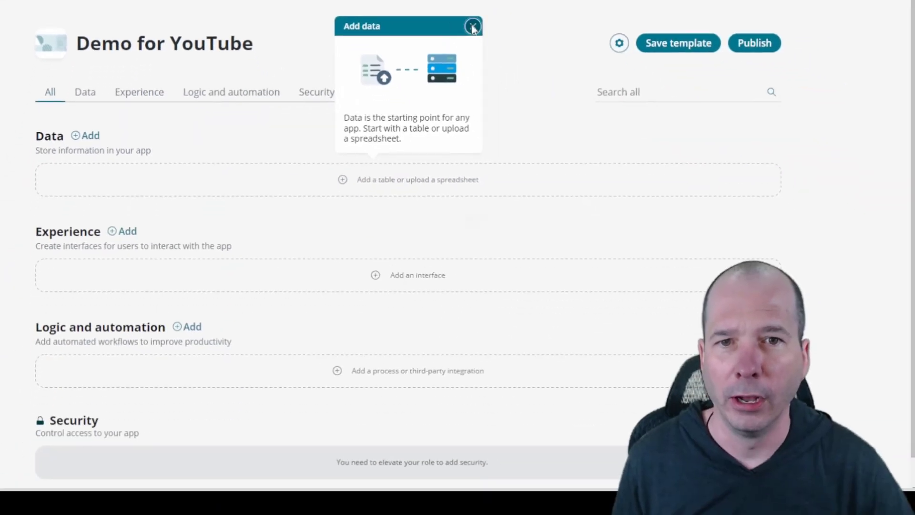
pyautogui.click(472, 27)
pyautogui.scroll(-1, 43, 181)
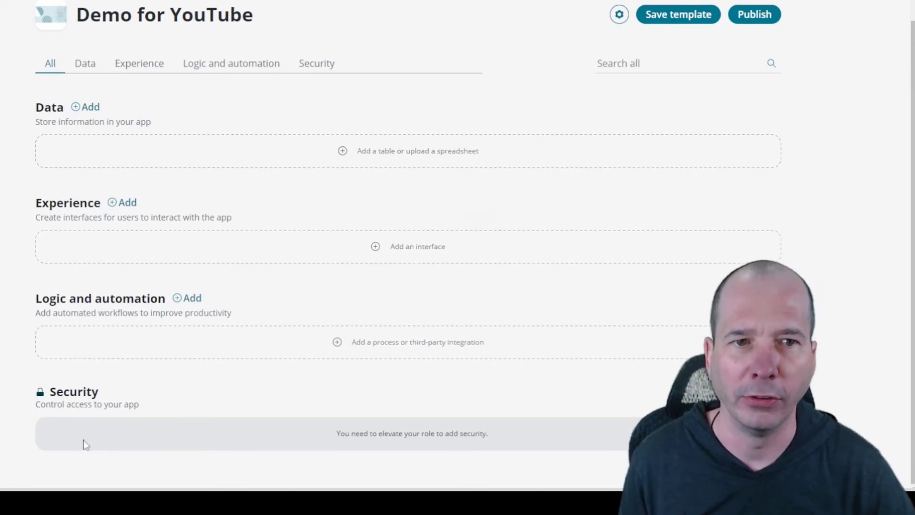
pyautogui.scroll(1, 645, 81)
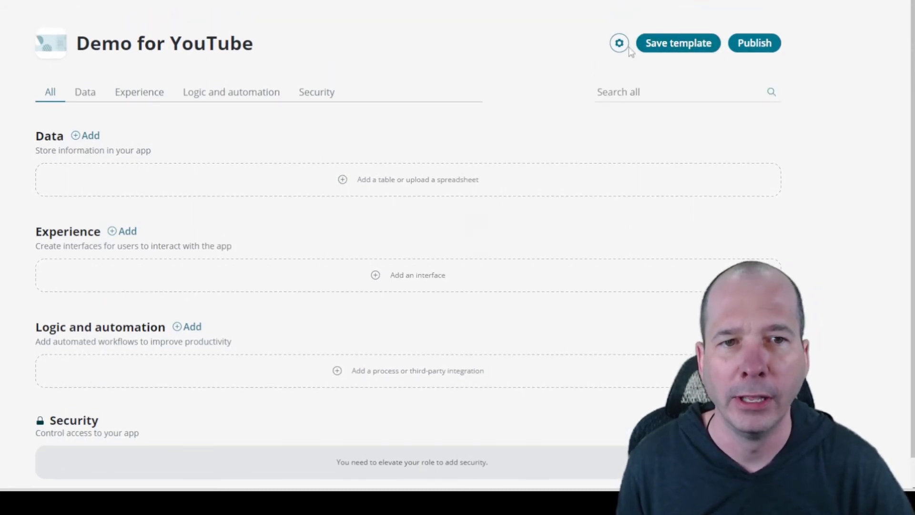